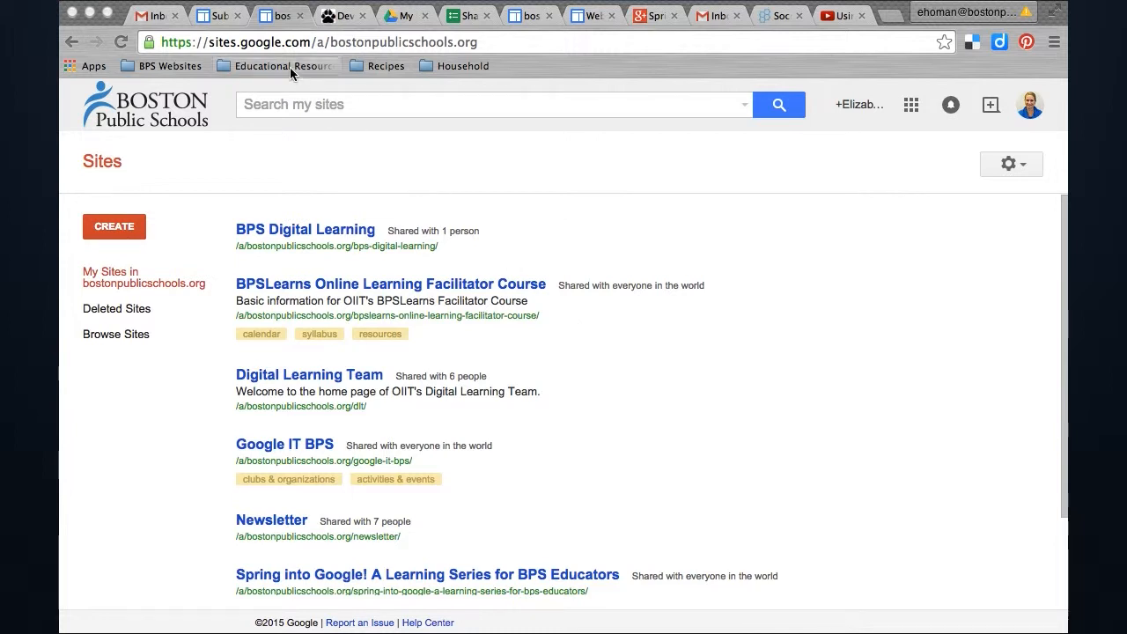
{"action": "left_click", "coordinate": [234, 43]}
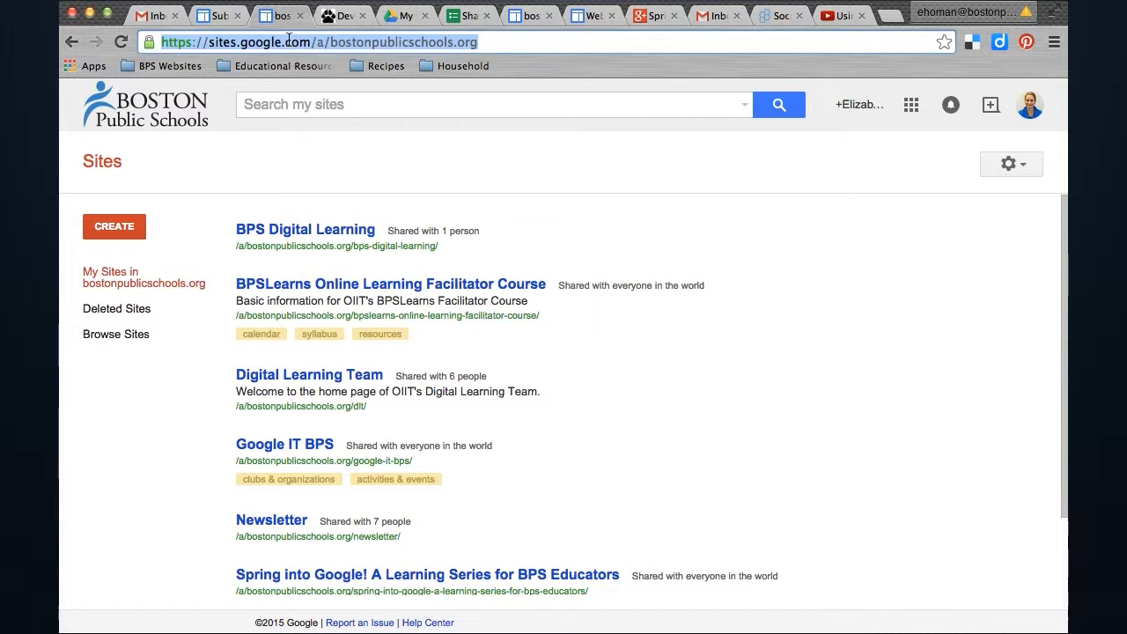
{"action": "left_click_drag", "start_coordinate": [310, 42], "coordinate": [207, 41]}
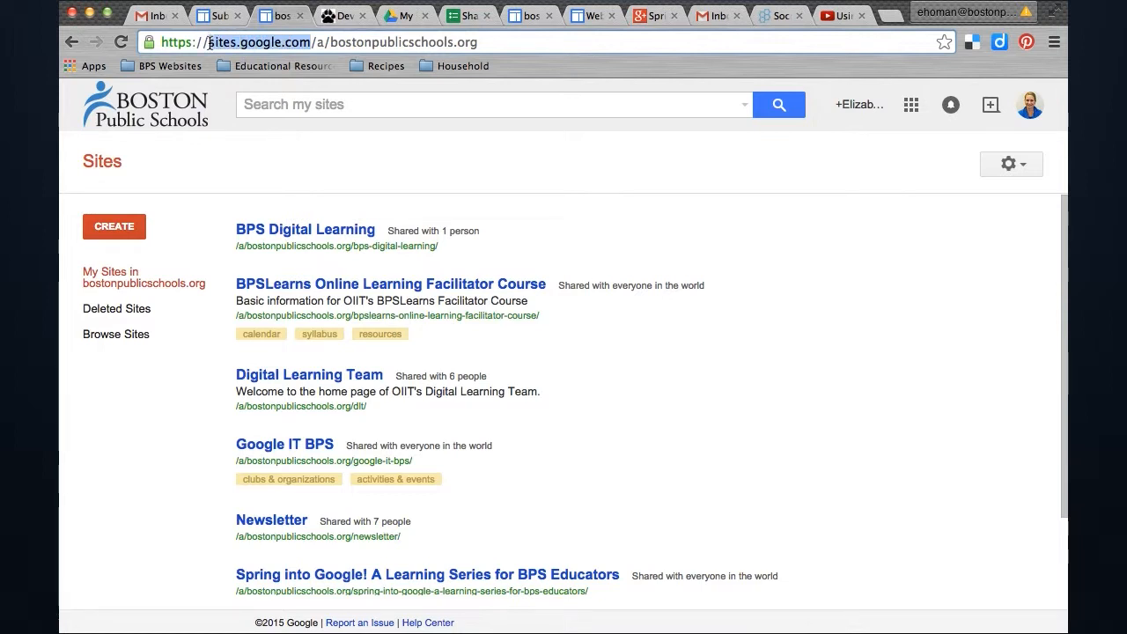
{"action": "left_click", "coordinate": [222, 146]}
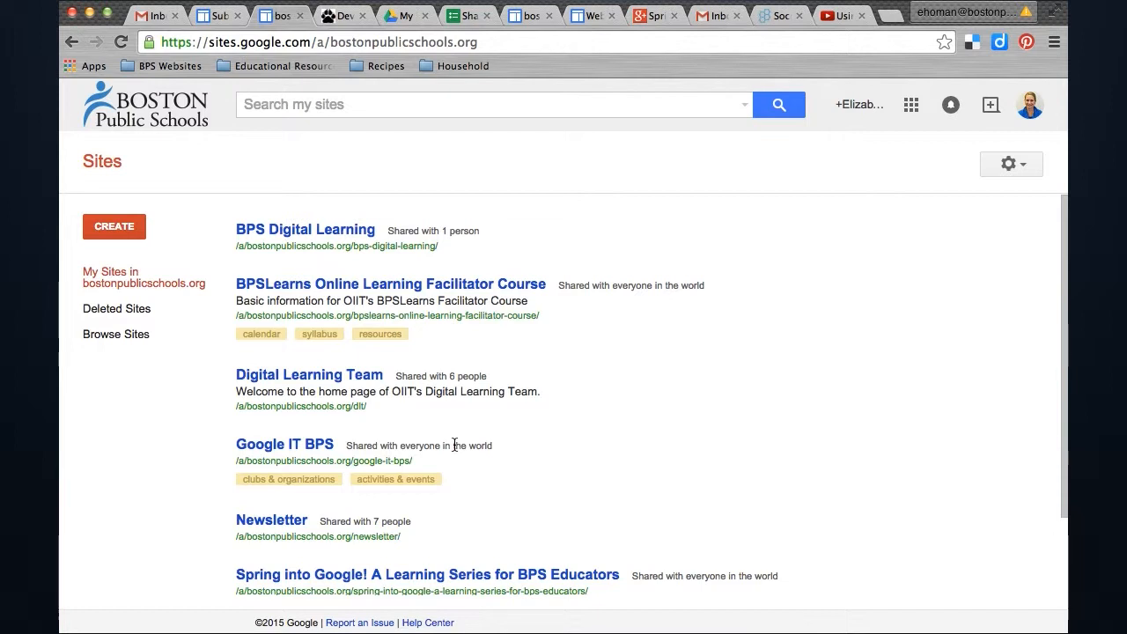
Step: Open the Spring into Google! A Learning Series for BPS Educators site and go to its Sharing and Permissions settings
{"action": "scroll", "coordinate": [523, 440], "scroll_direction": "down", "scroll_amount": 3}
{"action": "scroll", "coordinate": [523, 440], "scroll_direction": "down", "scroll_amount": 2}
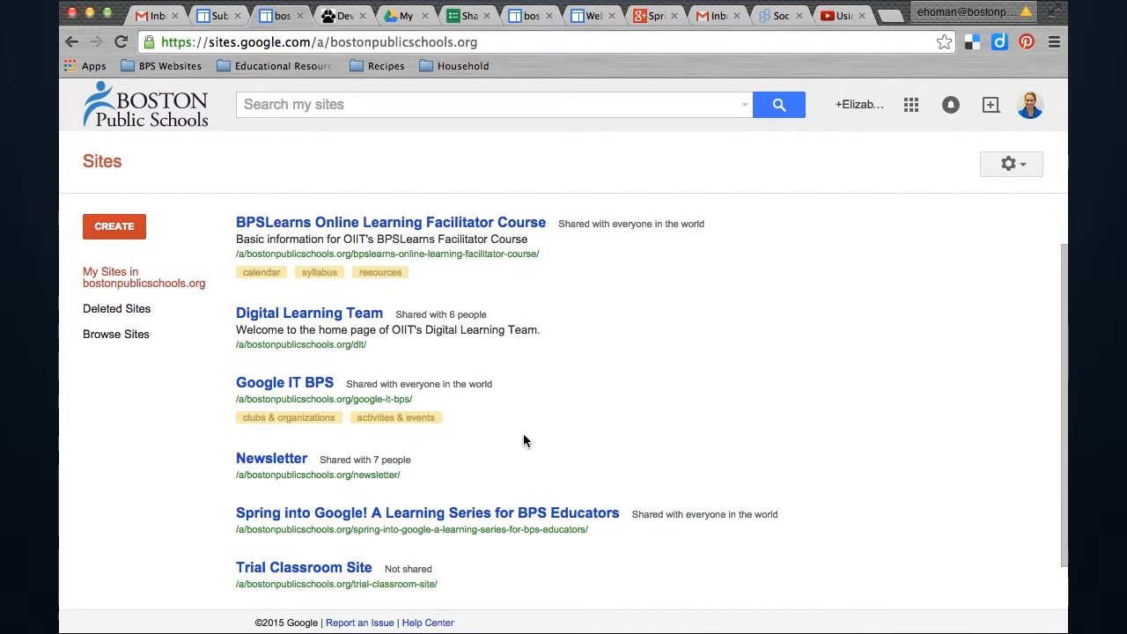
{"action": "left_click", "coordinate": [419, 514]}
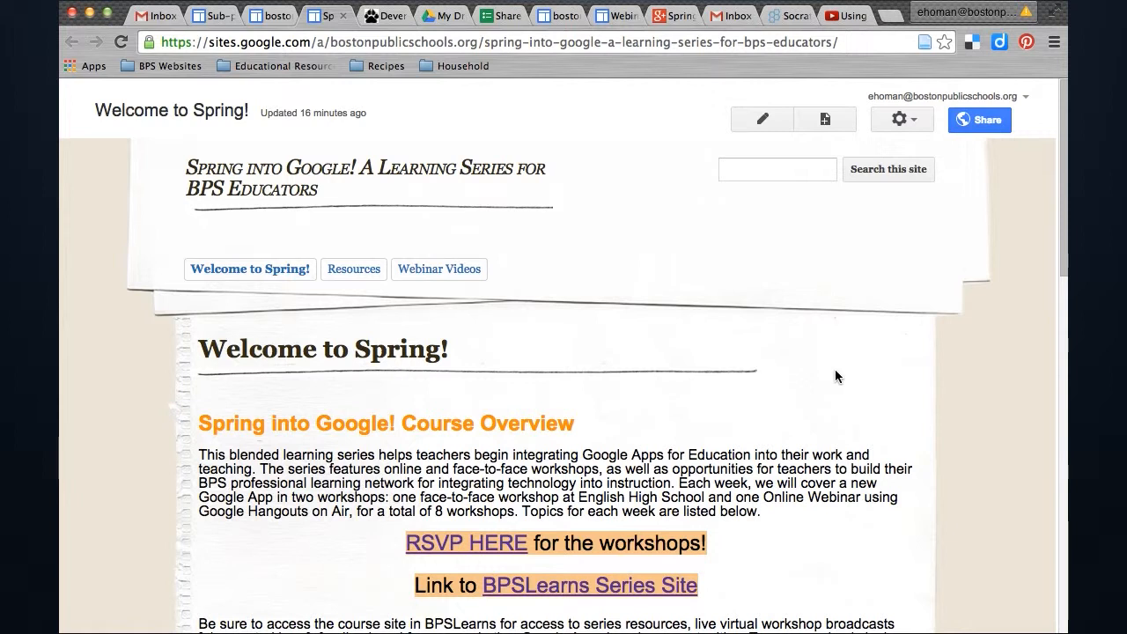
{"action": "left_click", "coordinate": [901, 121]}
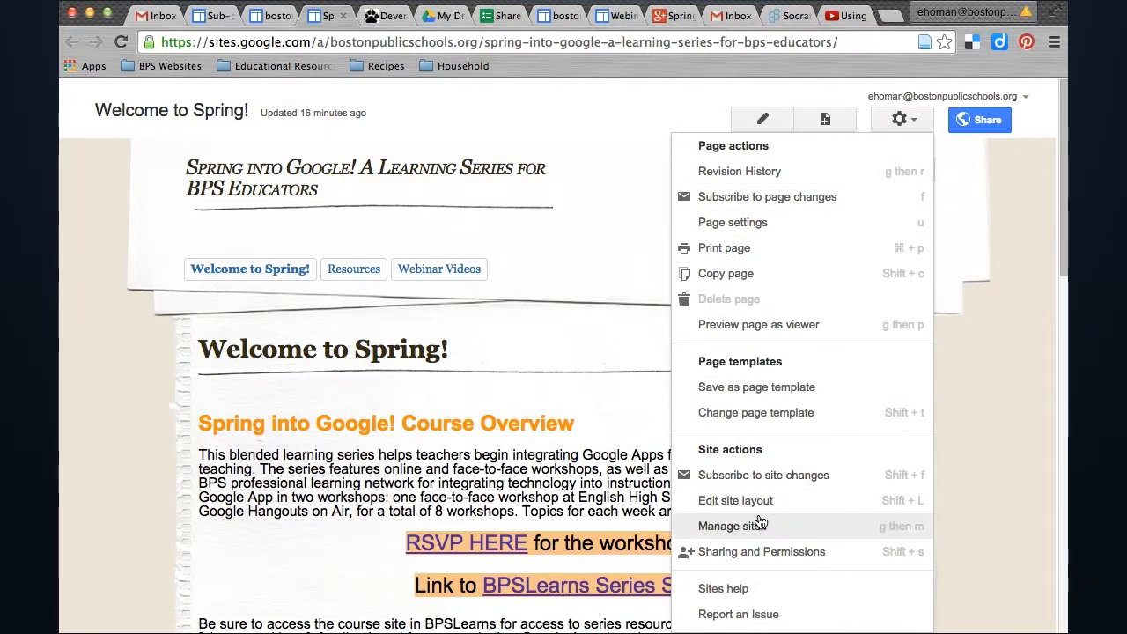
{"action": "left_click", "coordinate": [766, 554]}
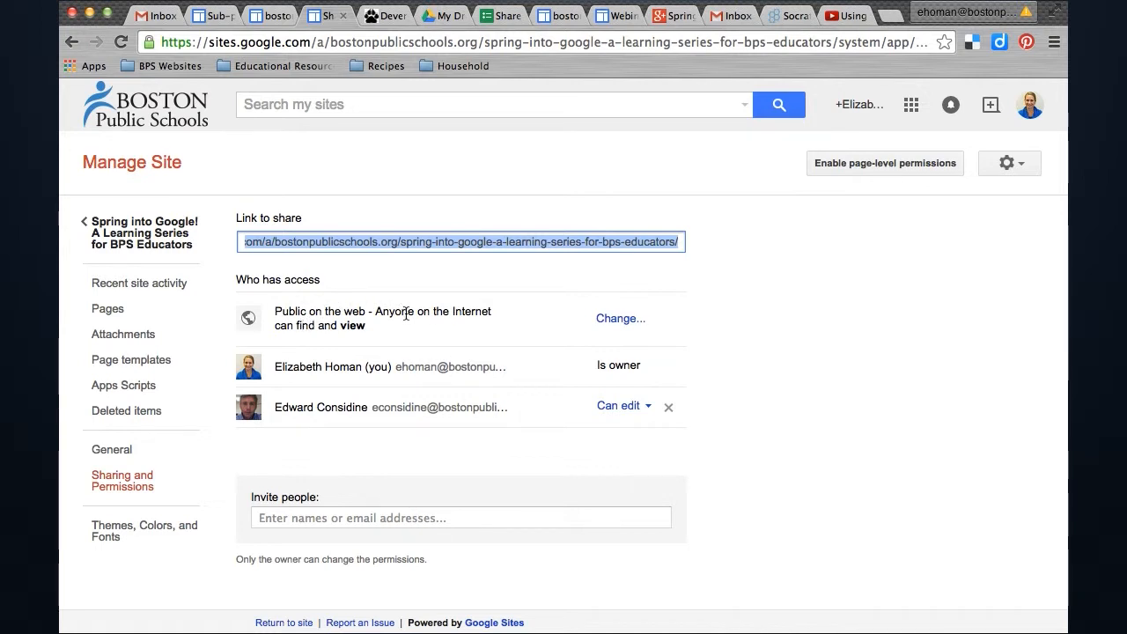
{"action": "left_click_drag", "start_coordinate": [274, 311], "coordinate": [375, 334]}
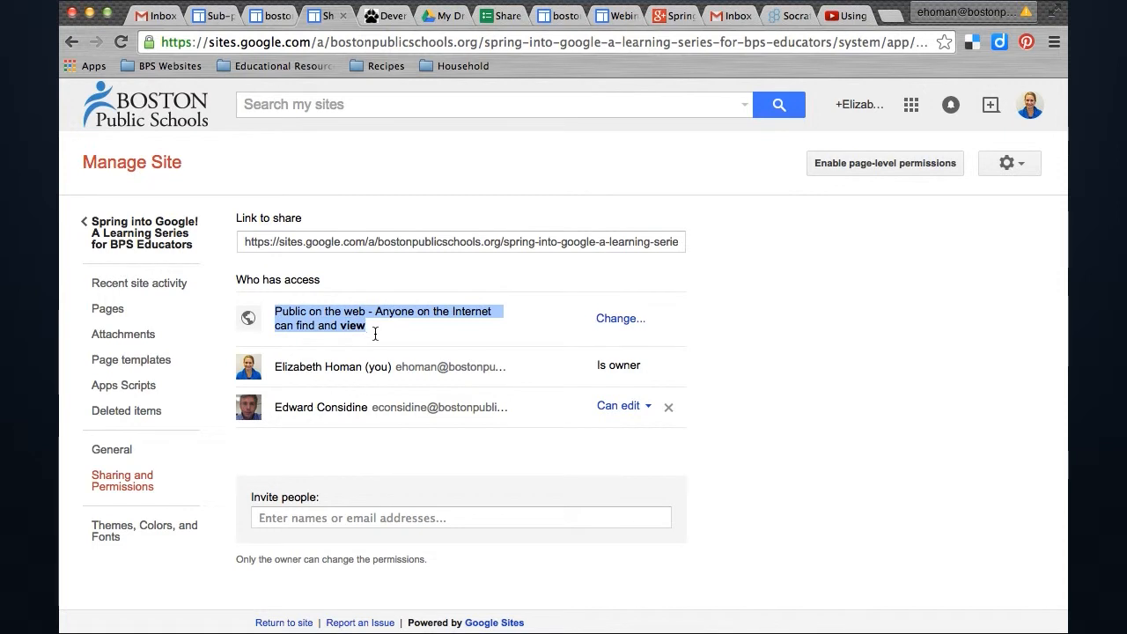
{"action": "left_click", "coordinate": [274, 312]}
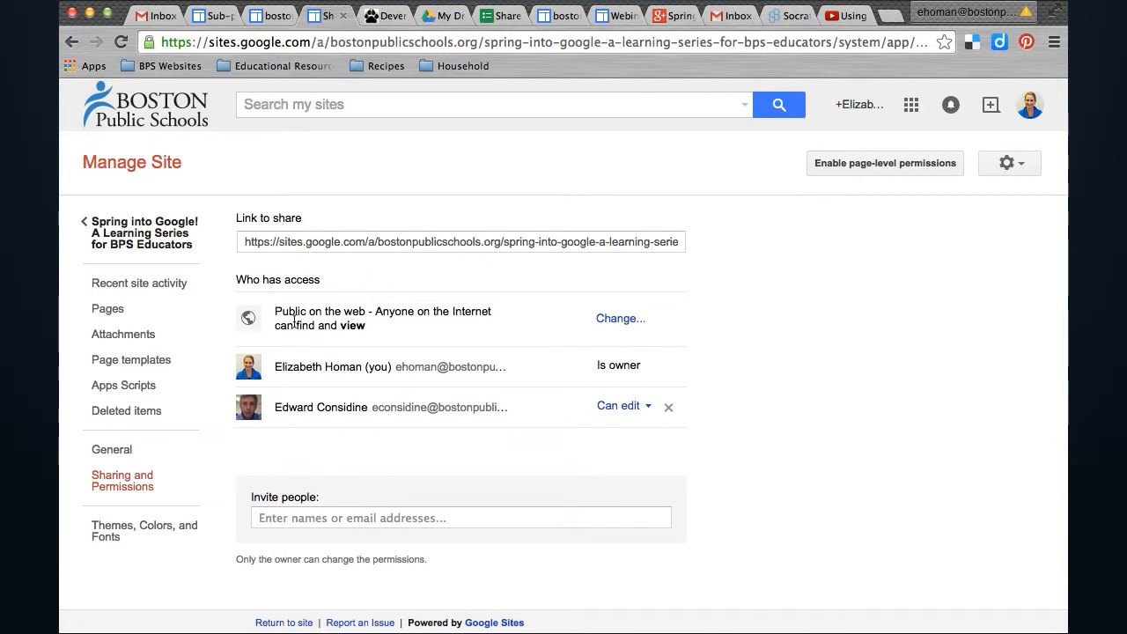
{"action": "left_click_drag", "start_coordinate": [275, 313], "coordinate": [376, 324]}
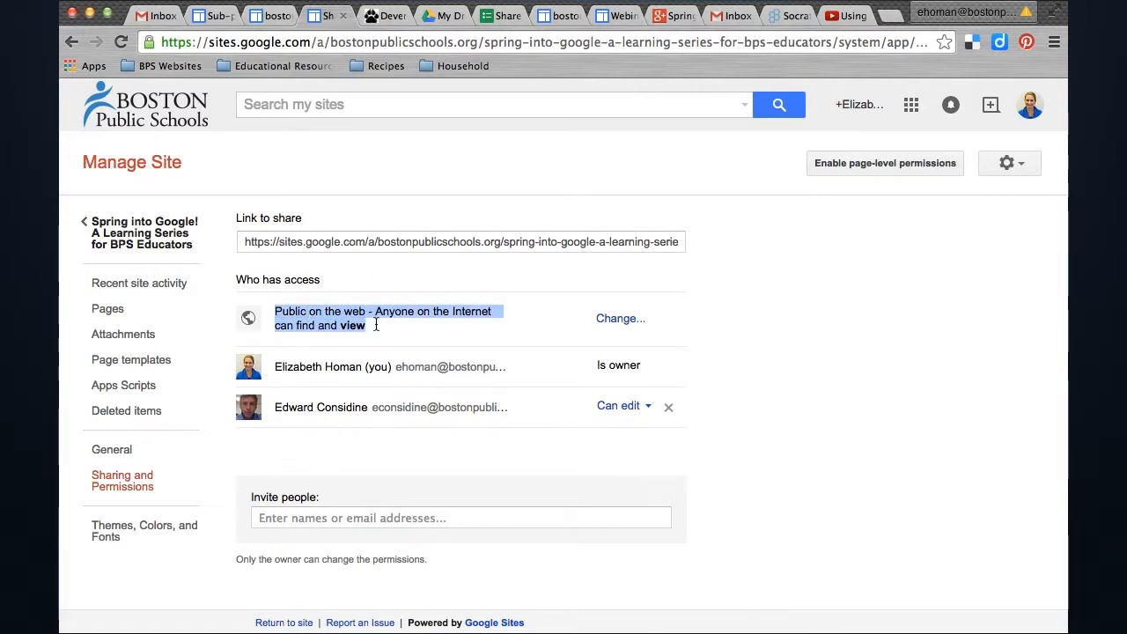
{"action": "left_click", "coordinate": [414, 329]}
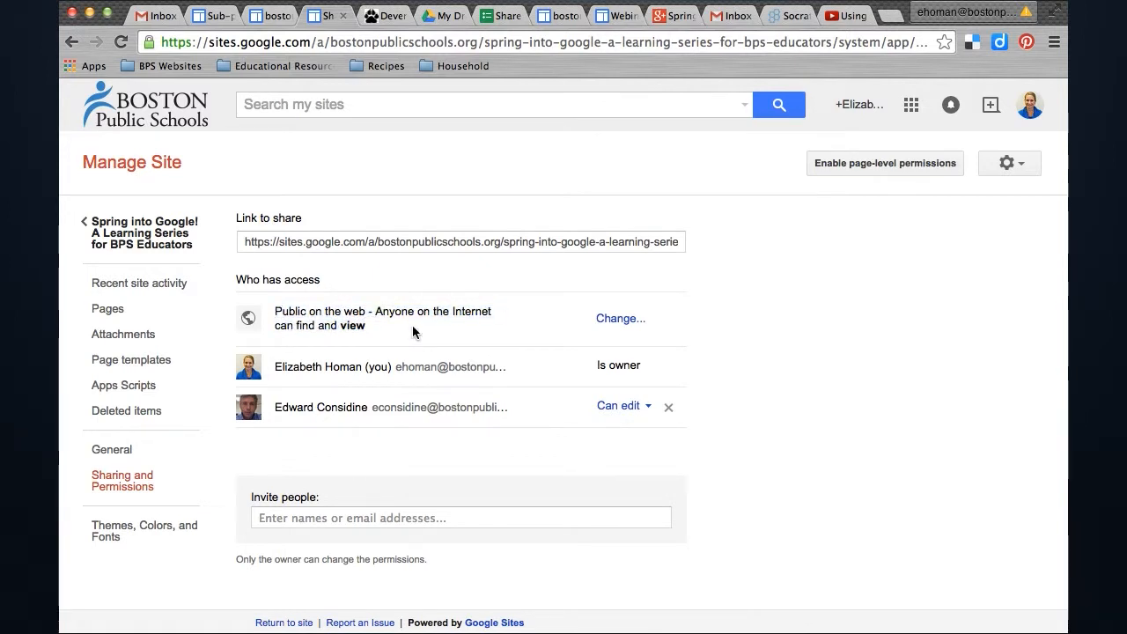
Step: Go through the site's visibility options and save the access setting as Public on the web
{"action": "left_click", "coordinate": [621, 319]}
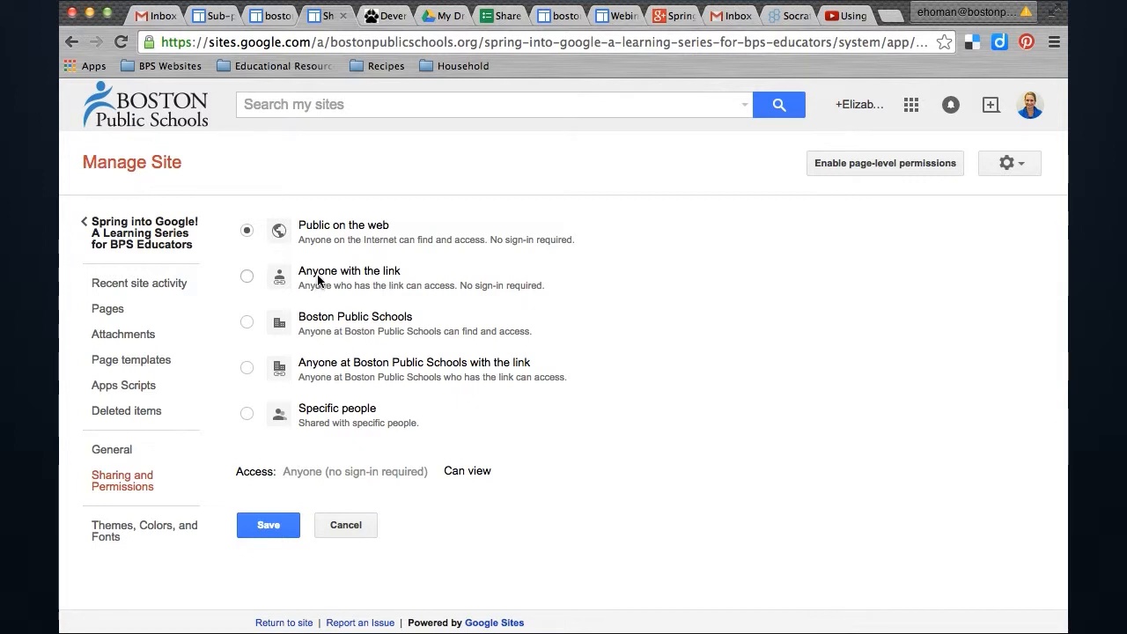
{"action": "left_click", "coordinate": [247, 323]}
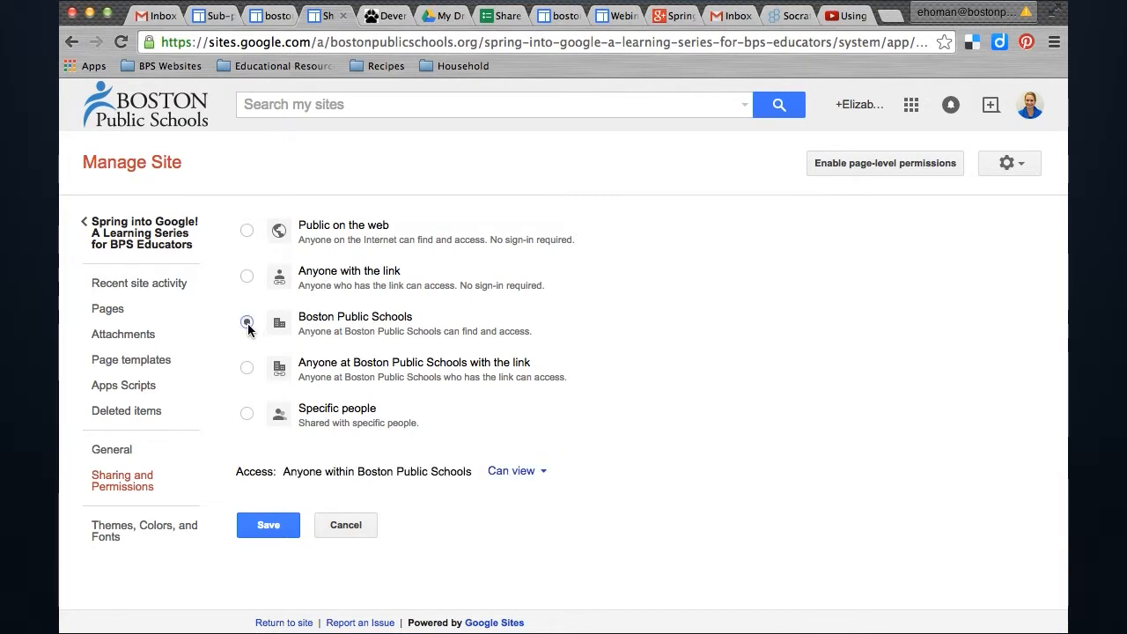
{"action": "left_click", "coordinate": [247, 369]}
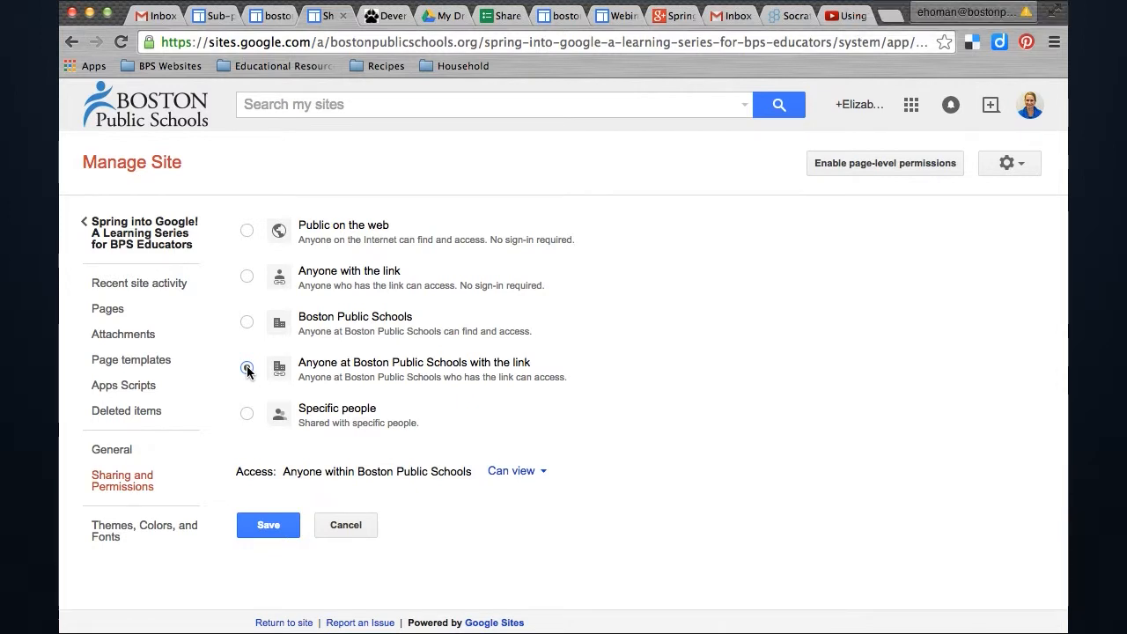
{"action": "left_click", "coordinate": [247, 414]}
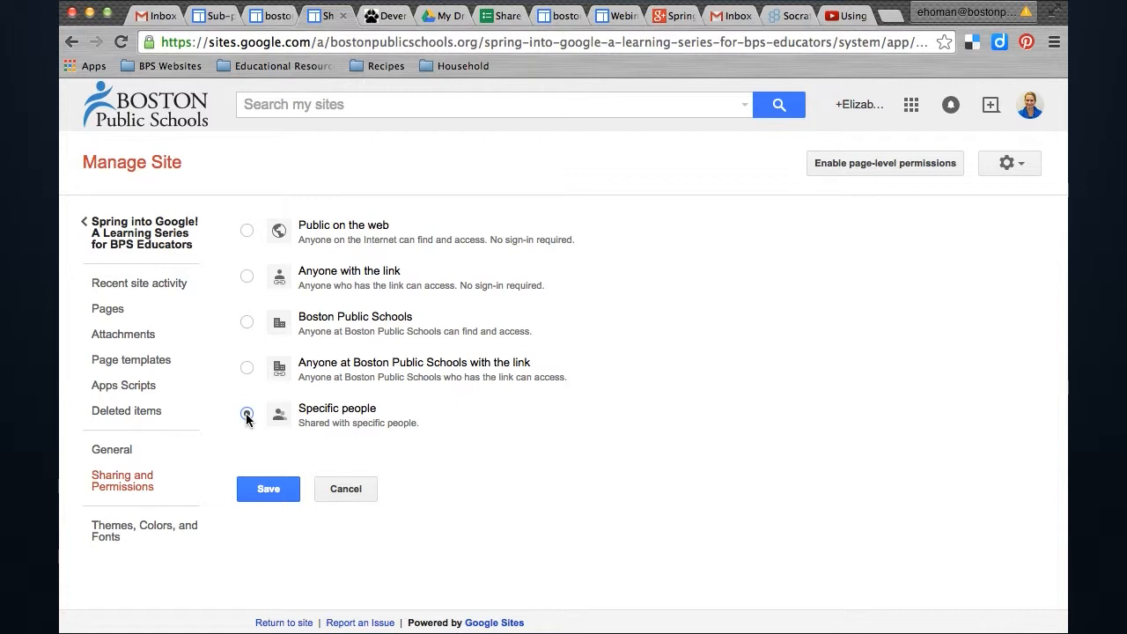
{"action": "left_click", "coordinate": [247, 230]}
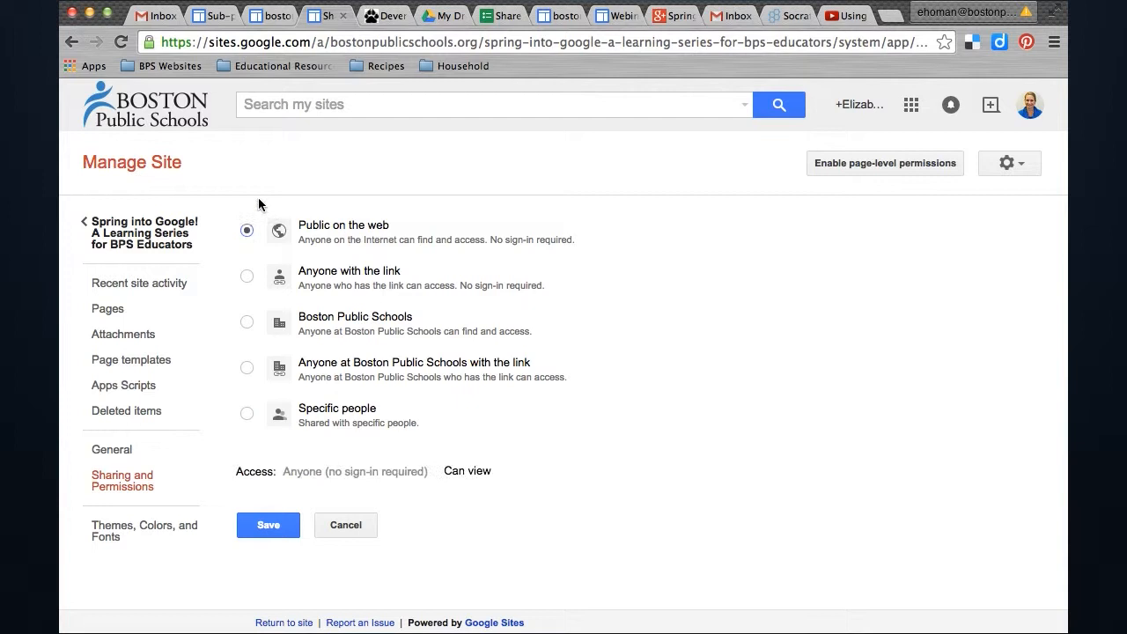
{"action": "left_click", "coordinate": [268, 525]}
{"action": "left_click", "coordinate": [508, 442]}
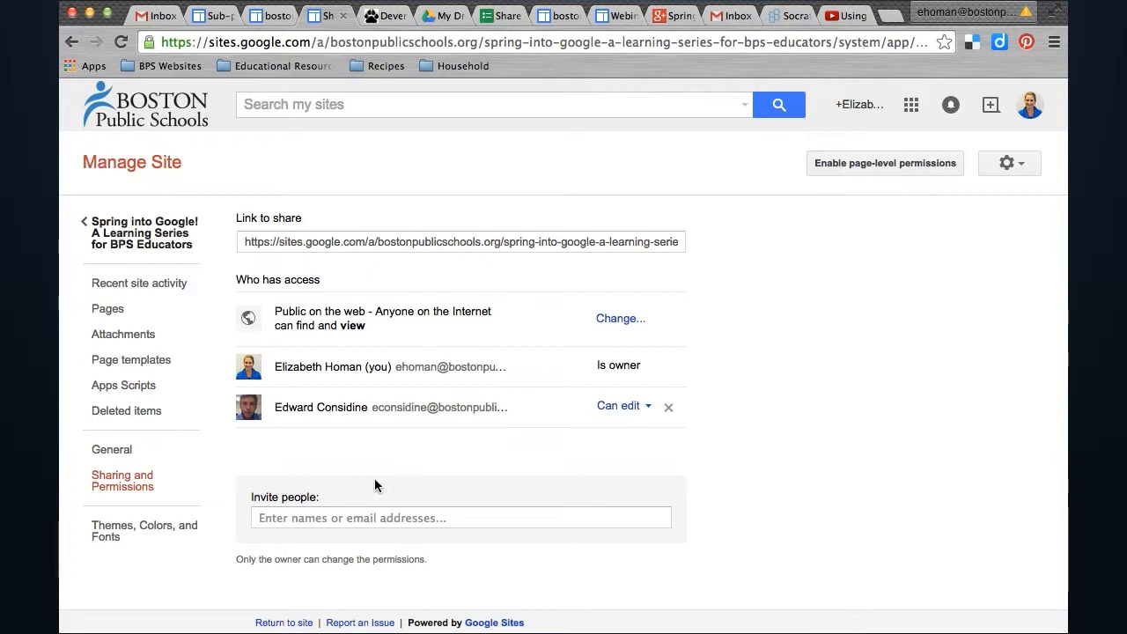
Step: Add two colleagues from the suggested contacts to the site's invitation
{"action": "left_click", "coordinate": [361, 516]}
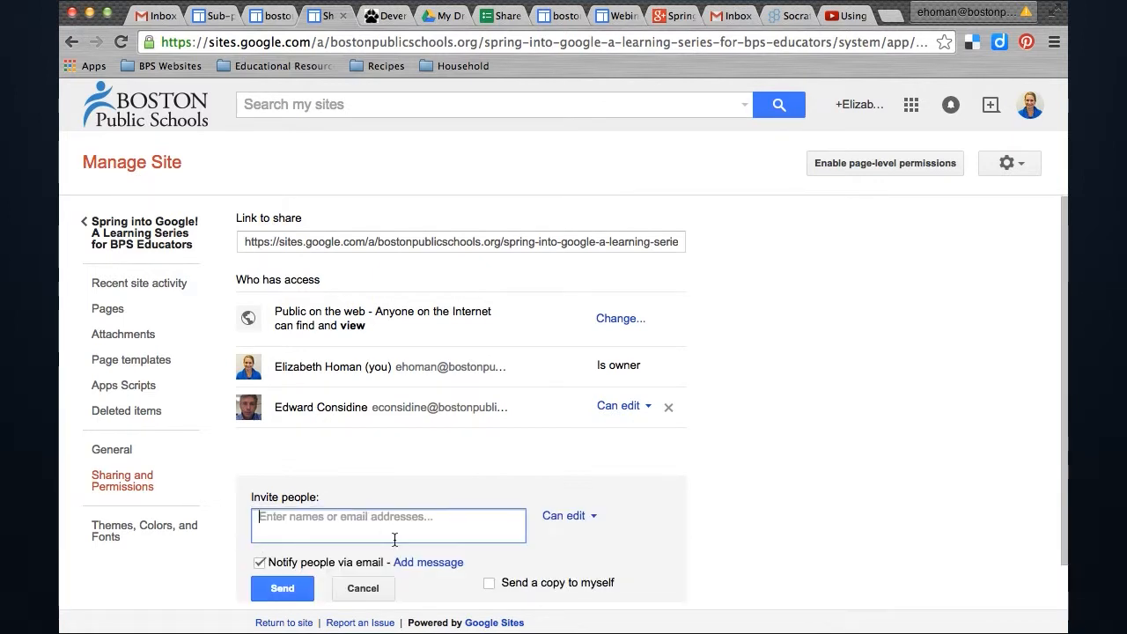
{"action": "type", "text": "d"}
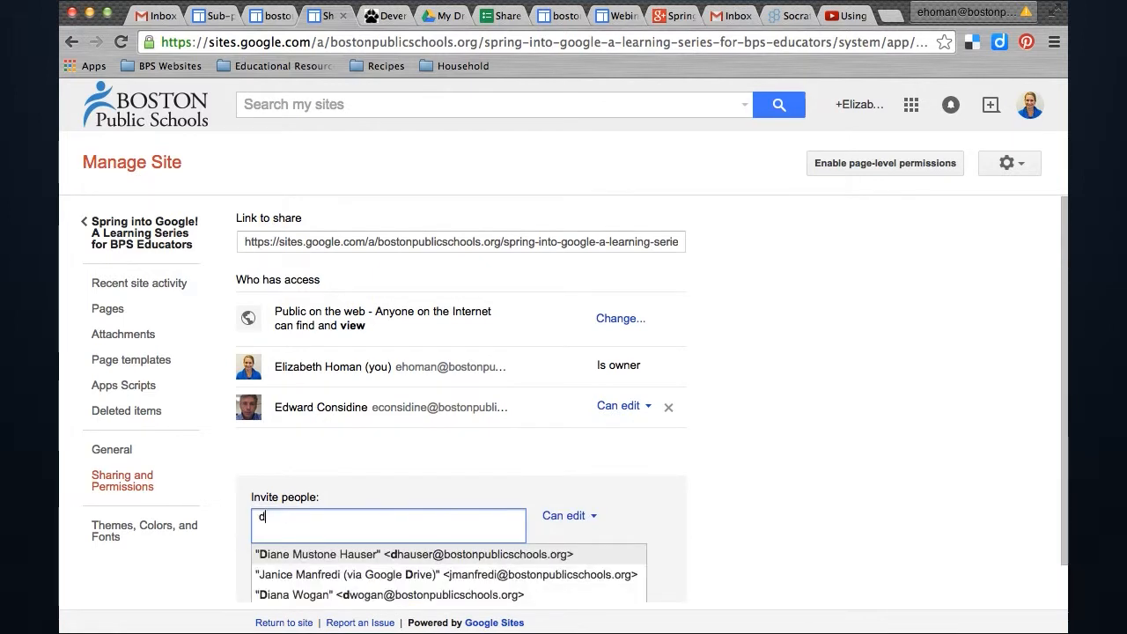
{"action": "left_click", "coordinate": [435, 555]}
{"action": "type", "text": "car"}
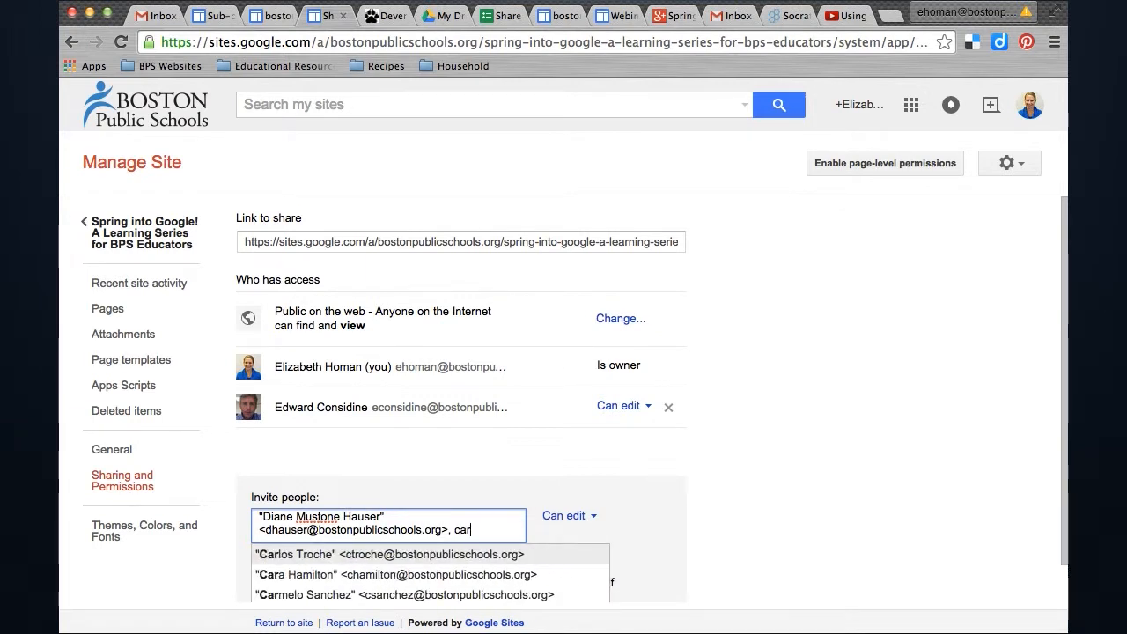
{"action": "left_click", "coordinate": [398, 554]}
{"action": "scroll", "coordinate": [761, 552], "scroll_direction": "down", "scroll_amount": 1}
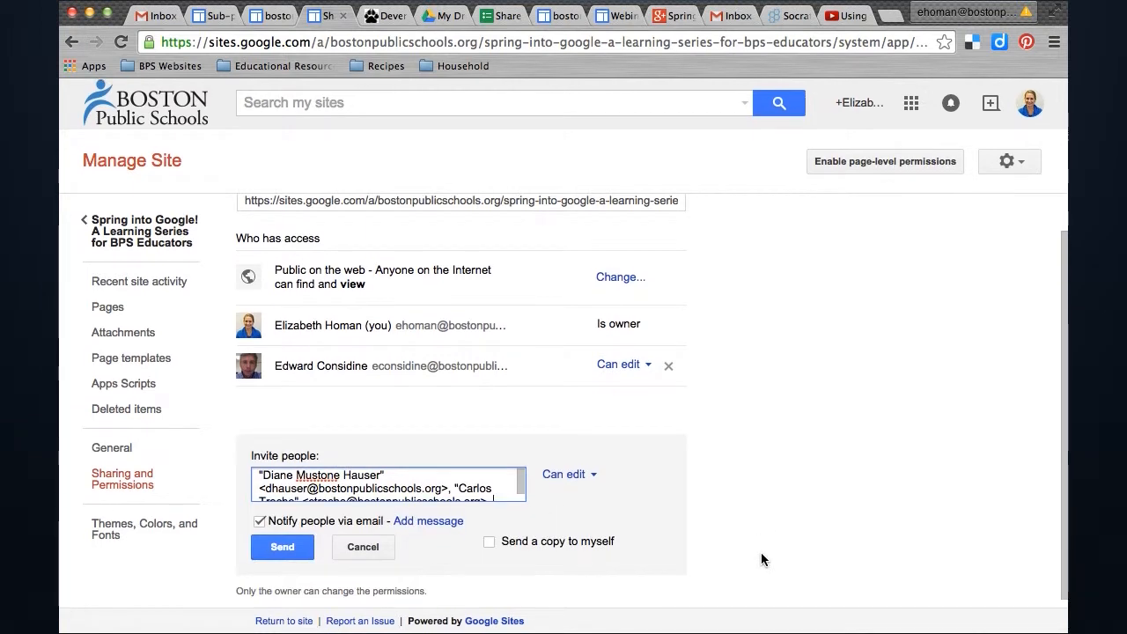
Step: Give the invited people Can view access, turn off email notification, and confirm sharing without notifying them
{"action": "left_click", "coordinate": [574, 477]}
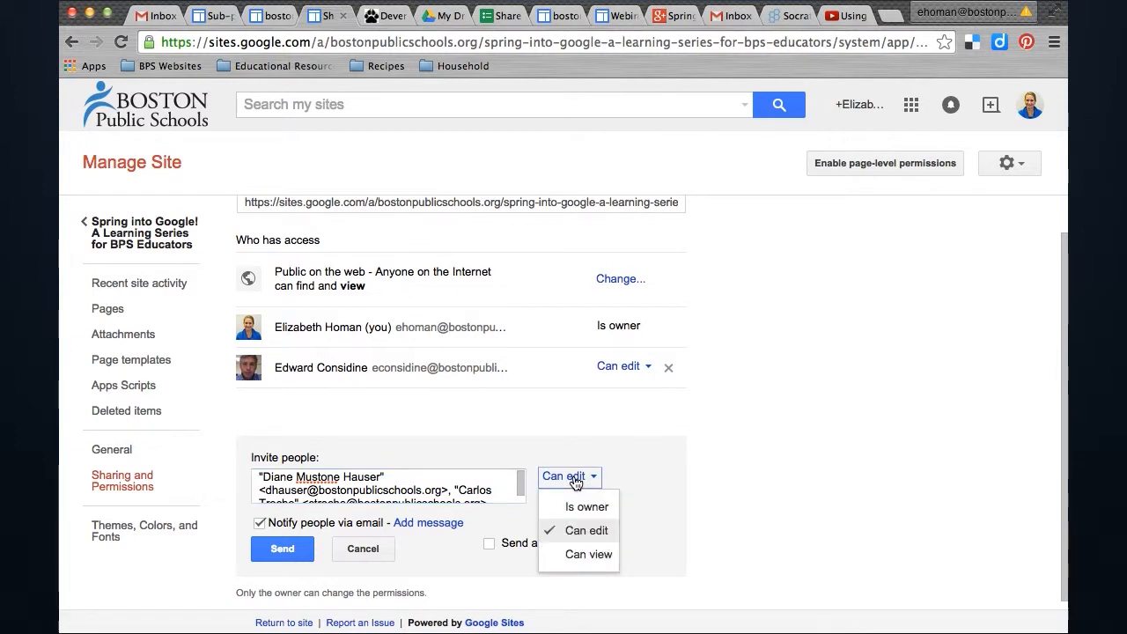
{"action": "left_click", "coordinate": [576, 555]}
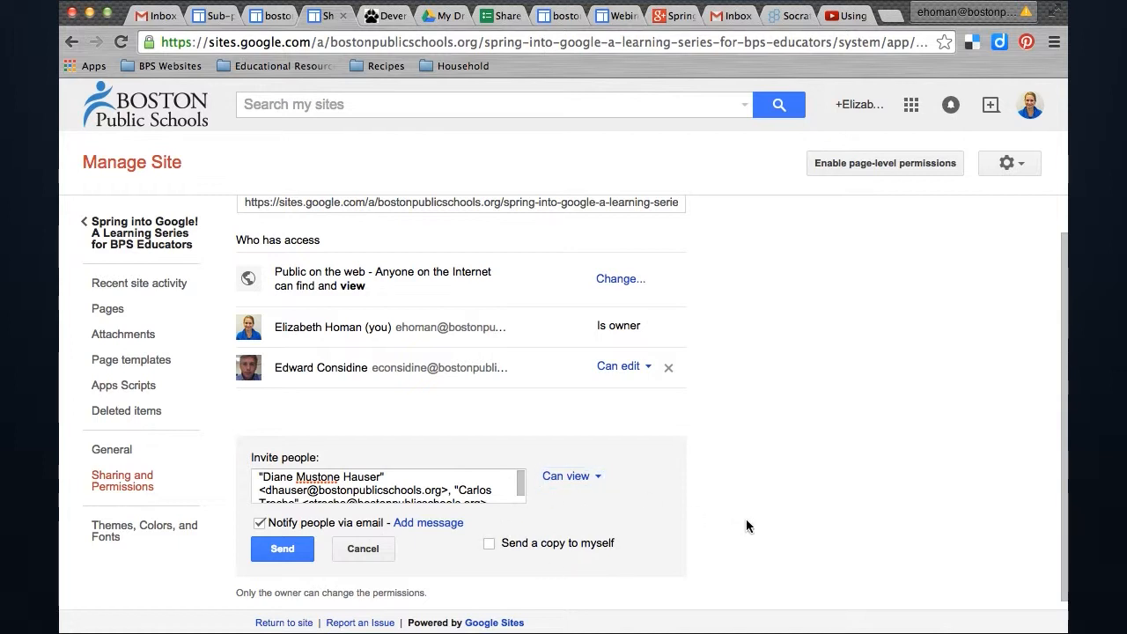
{"action": "left_click", "coordinate": [260, 523]}
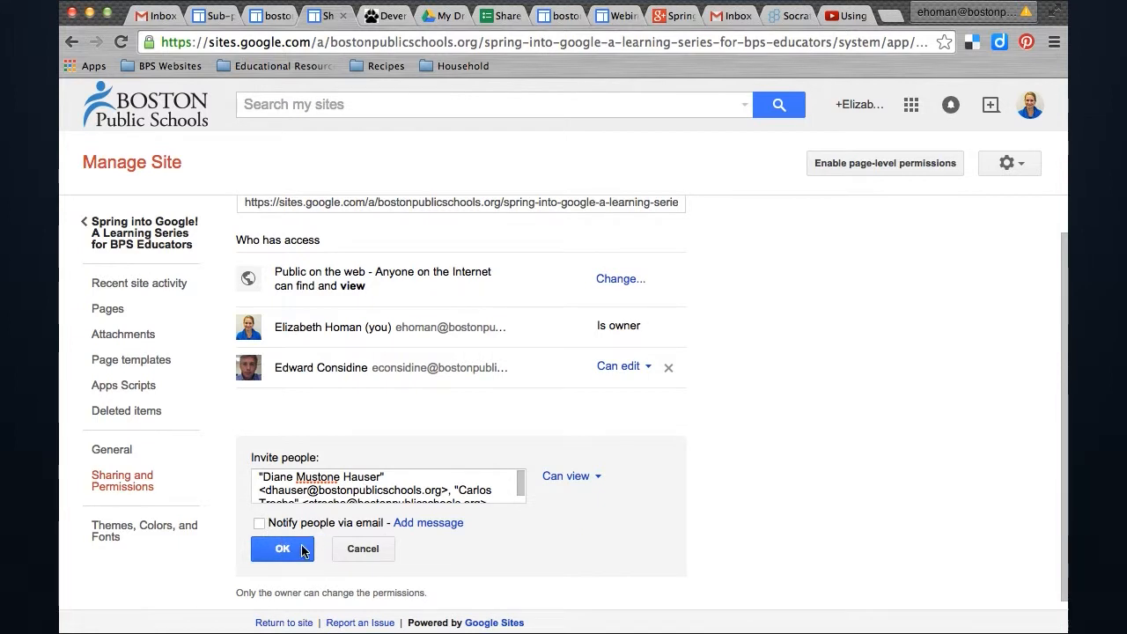
{"action": "left_click", "coordinate": [275, 550]}
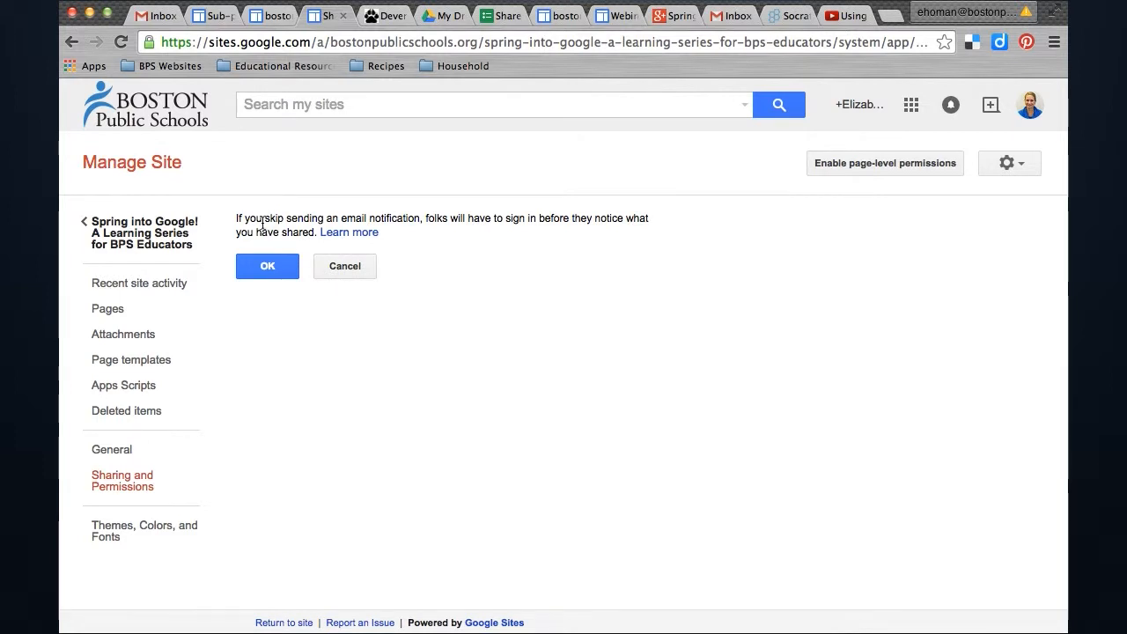
{"action": "left_click_drag", "start_coordinate": [239, 217], "coordinate": [380, 235]}
{"action": "left_click", "coordinate": [303, 238]}
{"action": "left_click", "coordinate": [266, 269]}
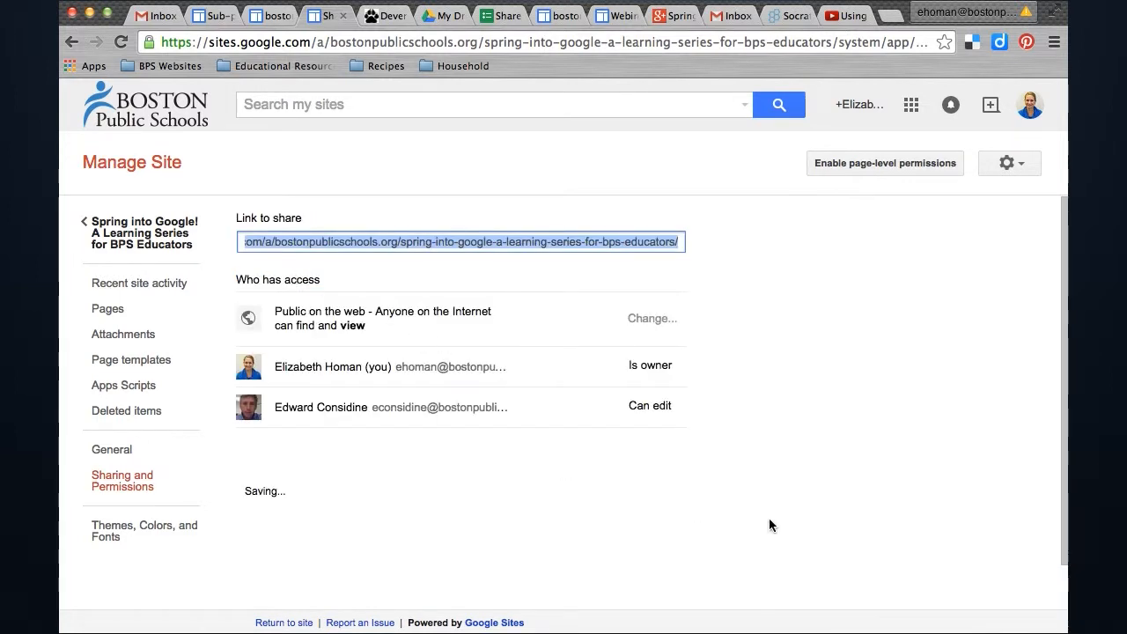